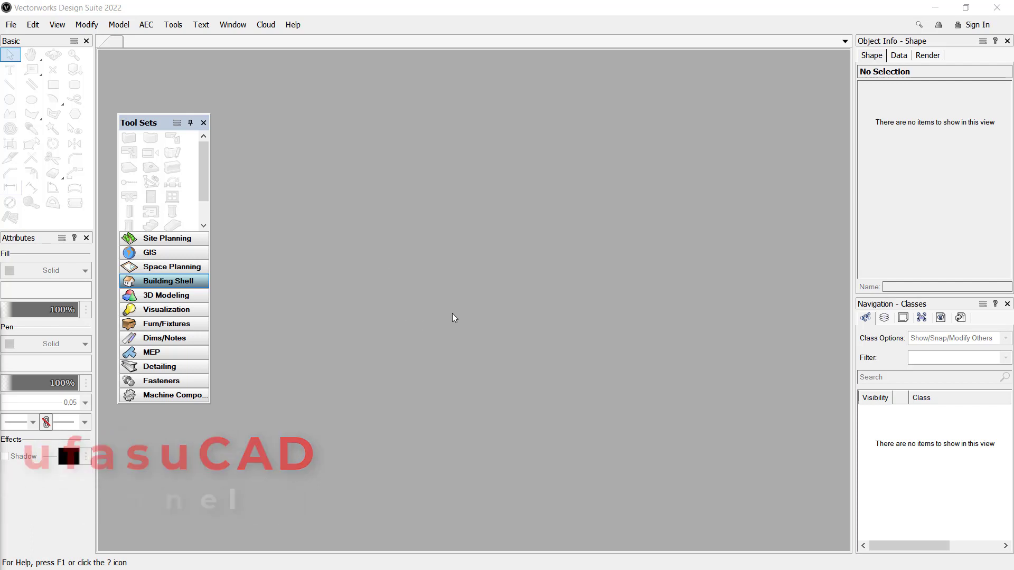
Step: Create a new blank document, Untitled 3
left_click(13, 25)
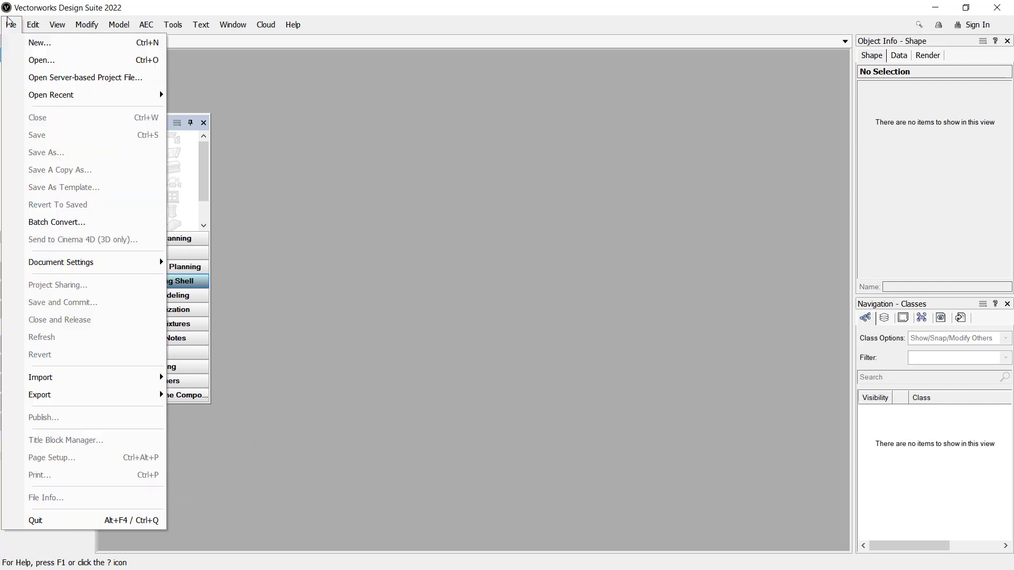
left_click(39, 43)
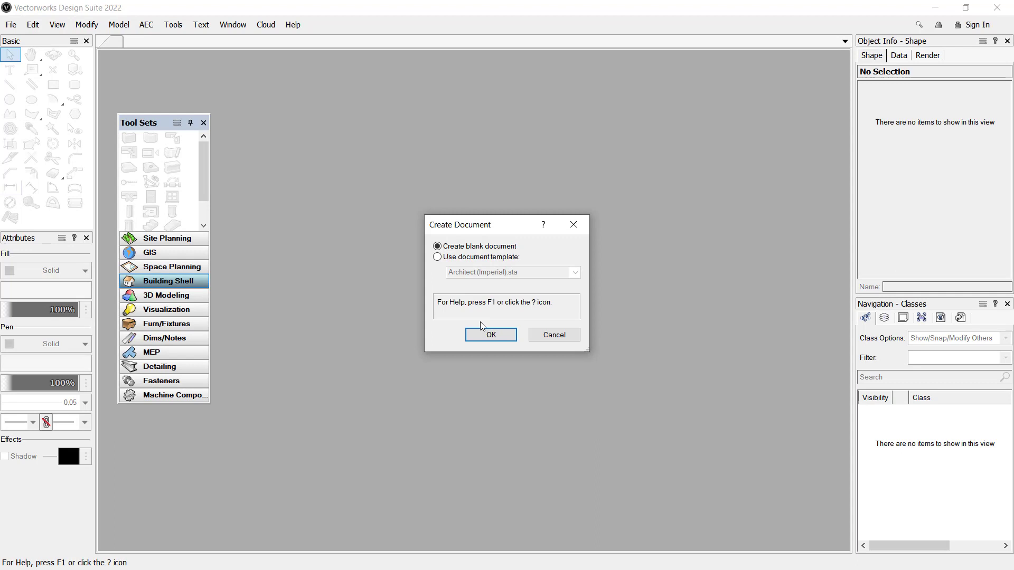
left_click(486, 339)
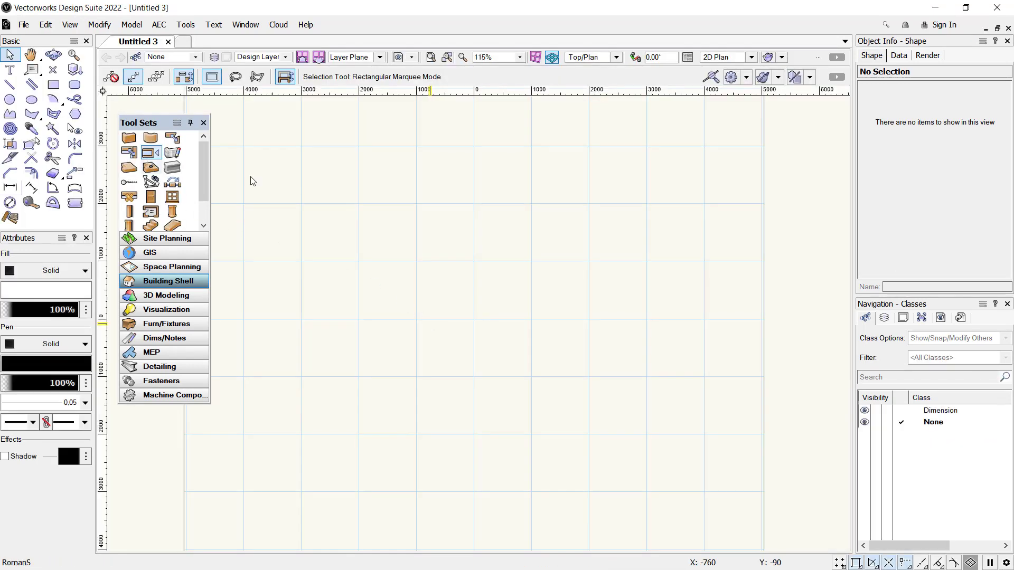
scroll(431, 235, "down", 3)
Step: Draw four walls through the four corners, closing the square room back at the start
left_click(130, 137)
scroll(421, 217, "up", 1)
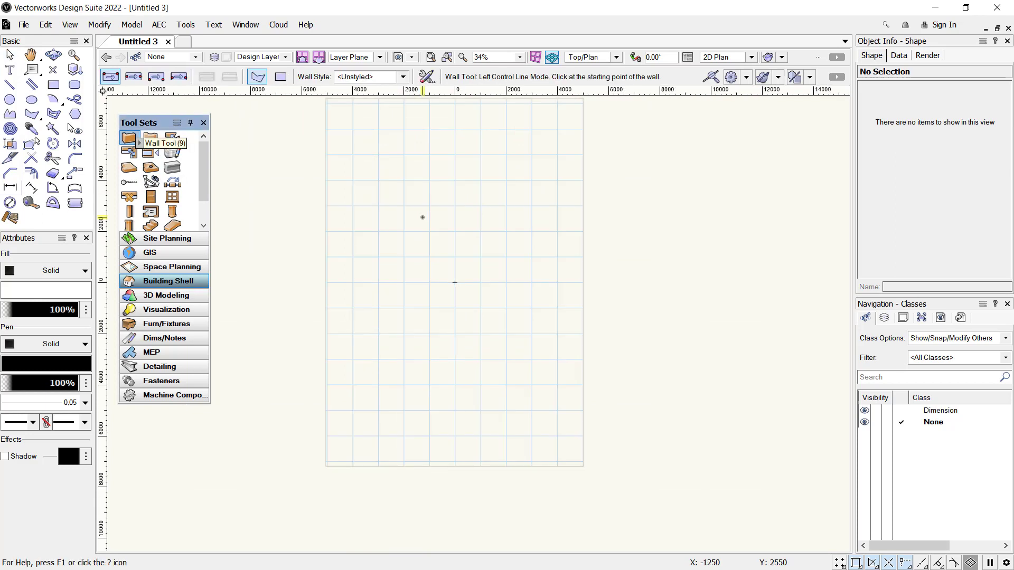
left_click(403, 196)
left_click(402, 286)
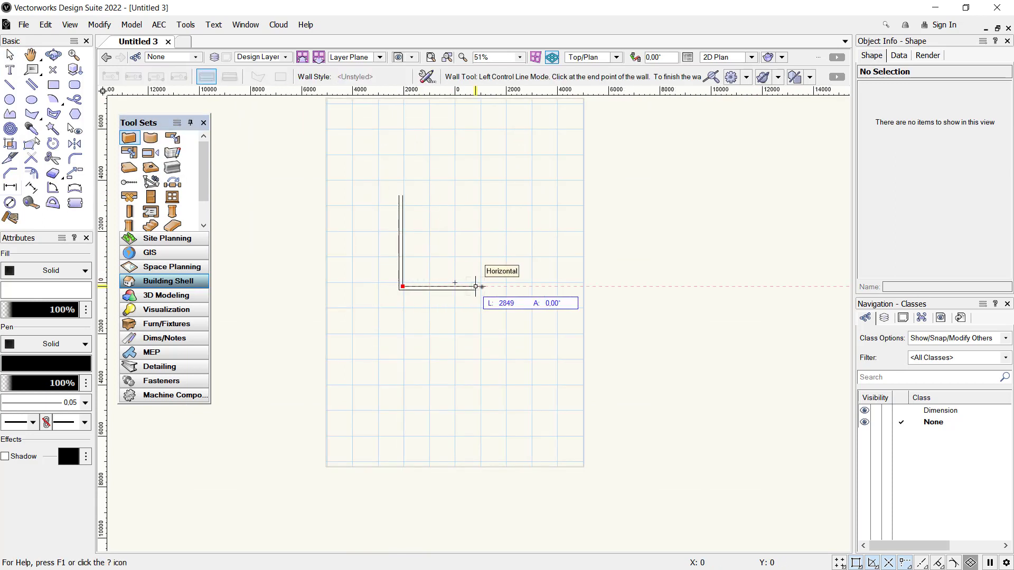
left_click(504, 287)
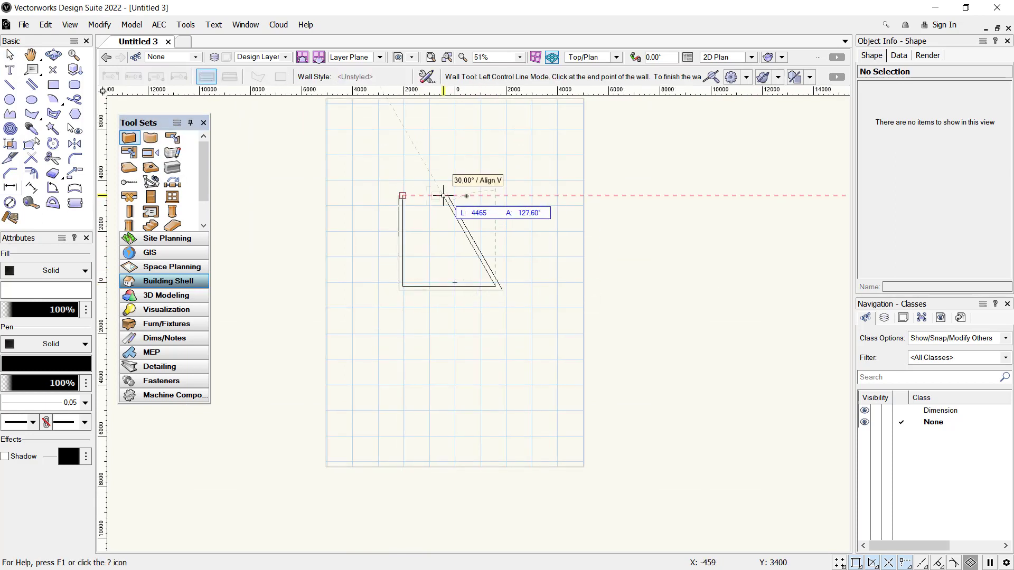
left_click(498, 195)
left_click(403, 195)
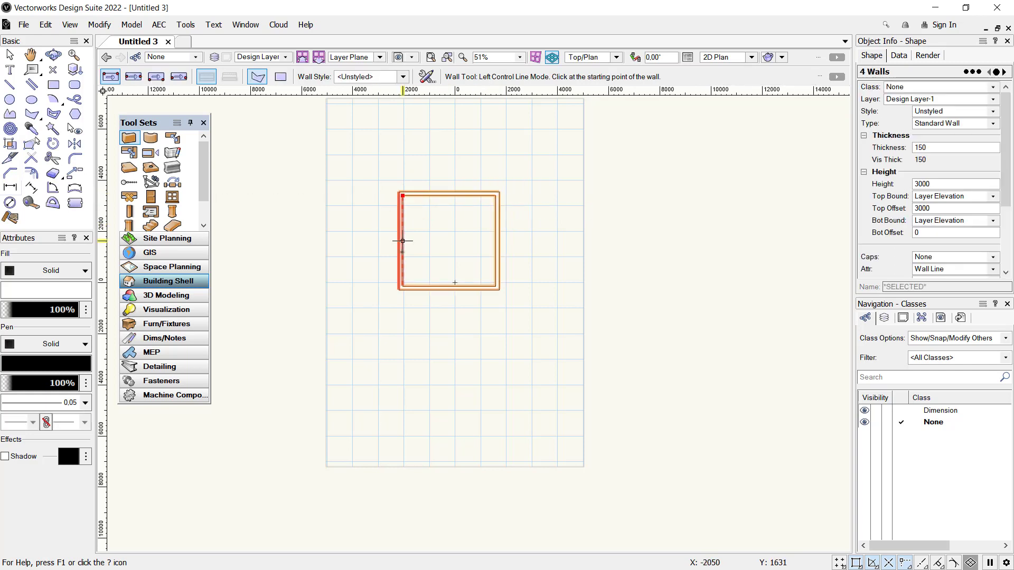
Step: Add linear dimensions: 3933 below the bottom wall and 3838 beside the right wall
left_click(16, 187)
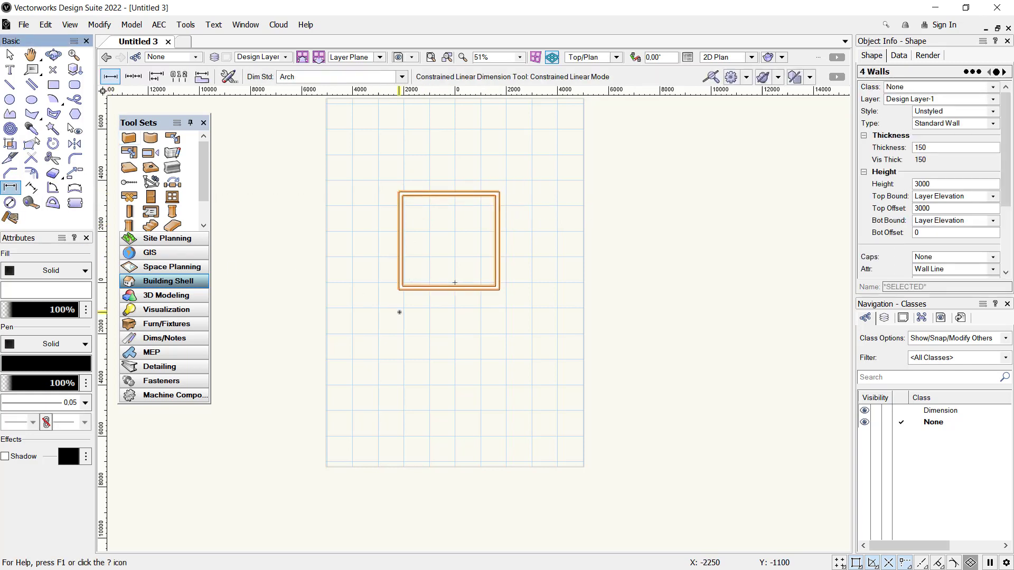
left_click(399, 288)
left_click(499, 290)
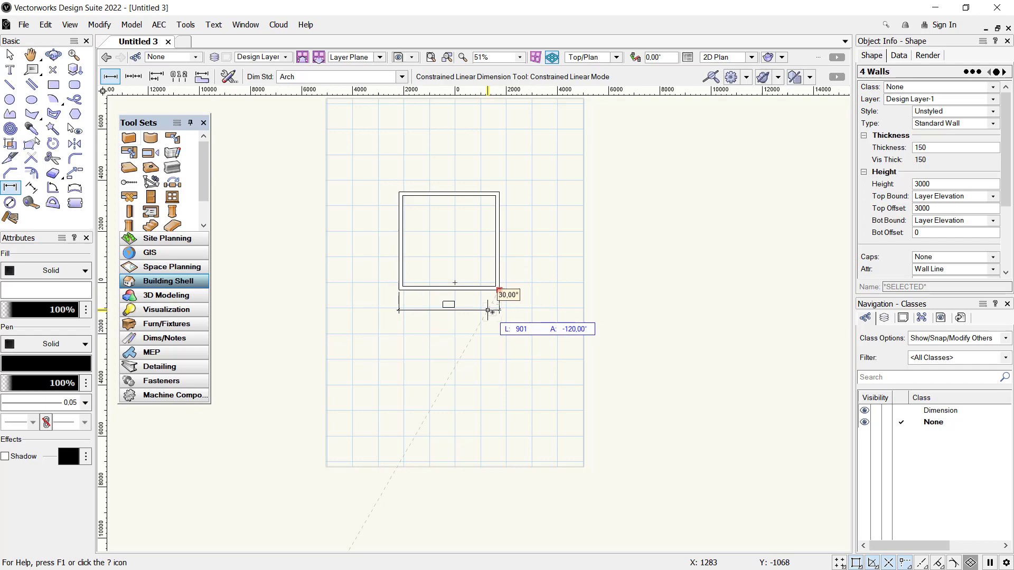
left_click(499, 310)
left_click(500, 289)
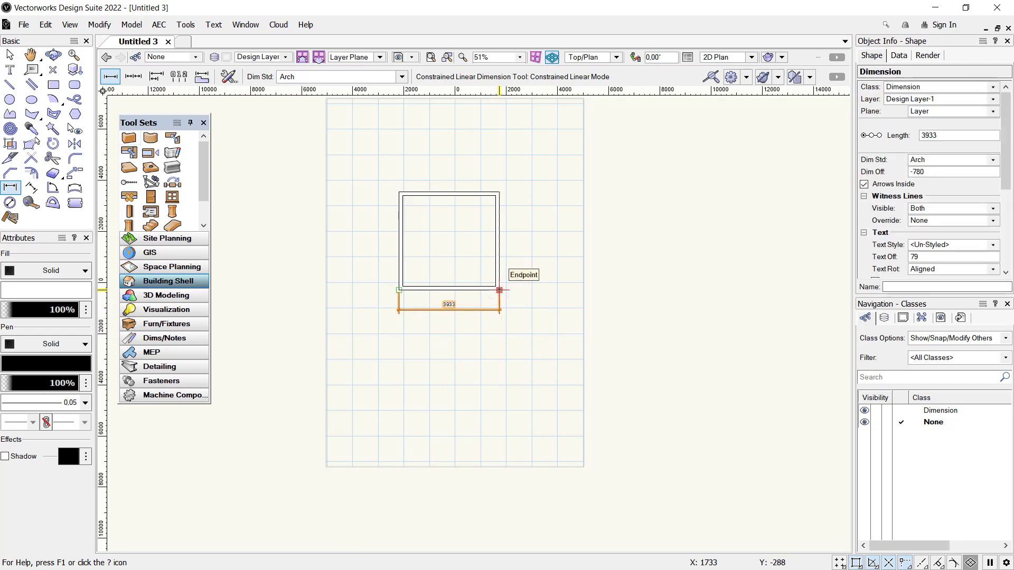
left_click(499, 192)
left_click(516, 209)
scroll(440, 260, "up", 2)
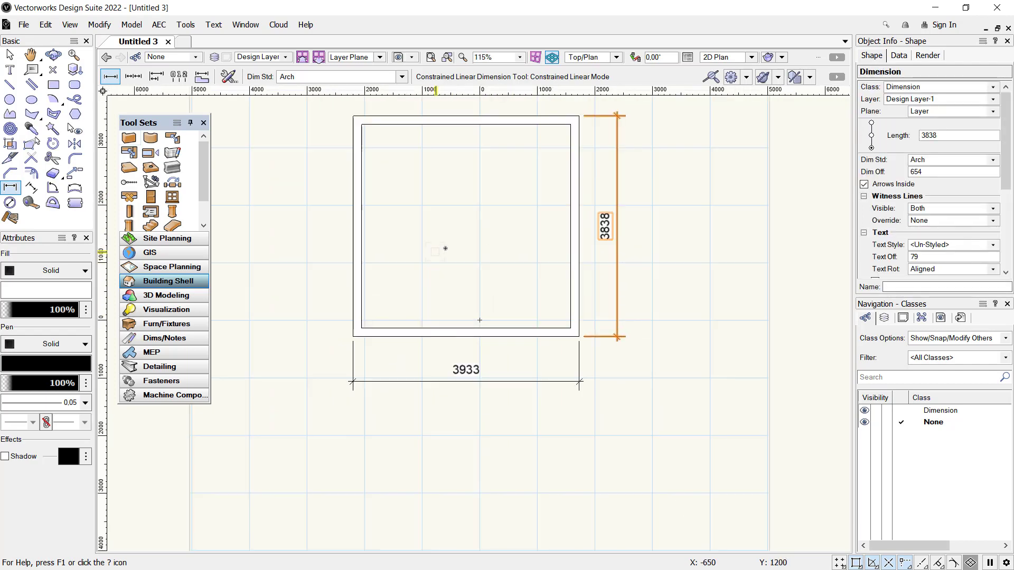
key("Escape")
scroll(446, 245, "down", 1)
scroll(493, 250, "down", 3)
scroll(499, 235, "up", 1)
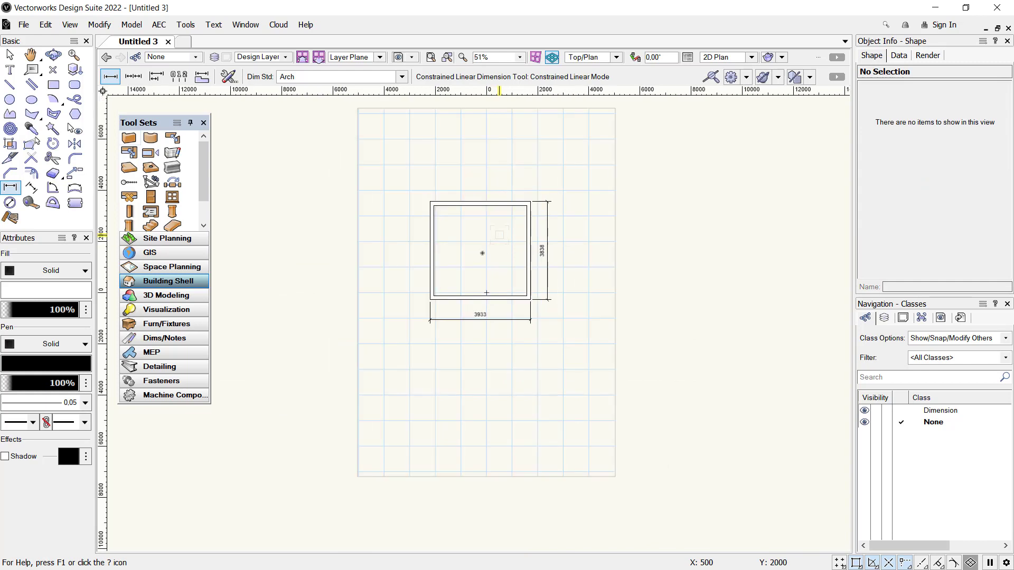
Step: Open the Organization dialog on Design Layers and move it aside to reveal the room
left_click(186, 24)
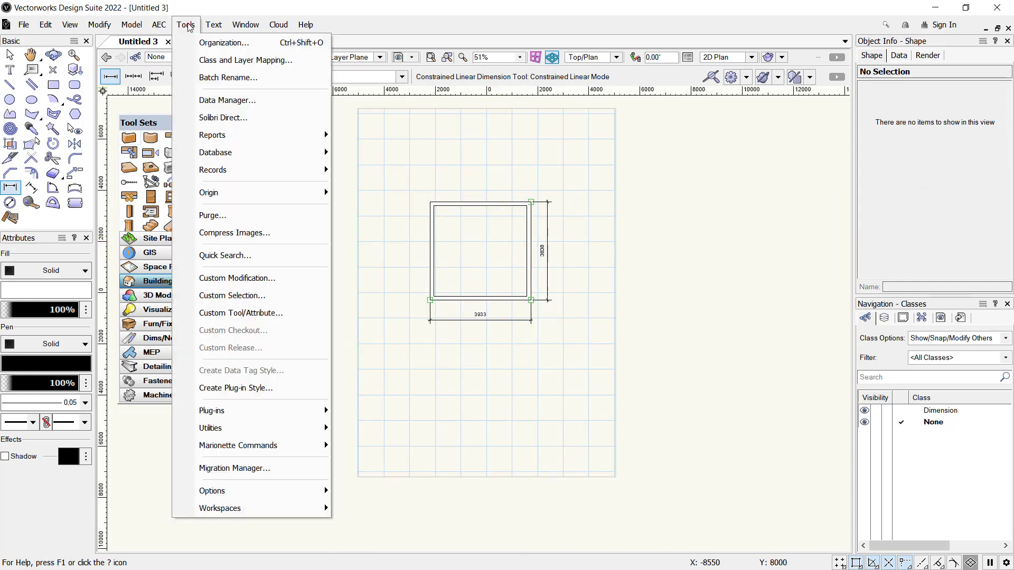
left_click(238, 45)
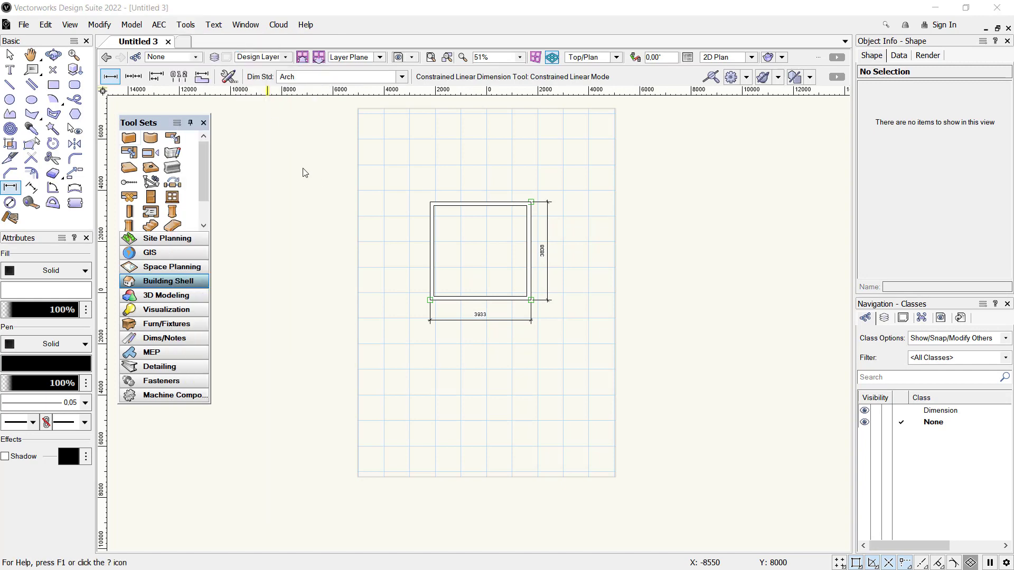
left_click(289, 291)
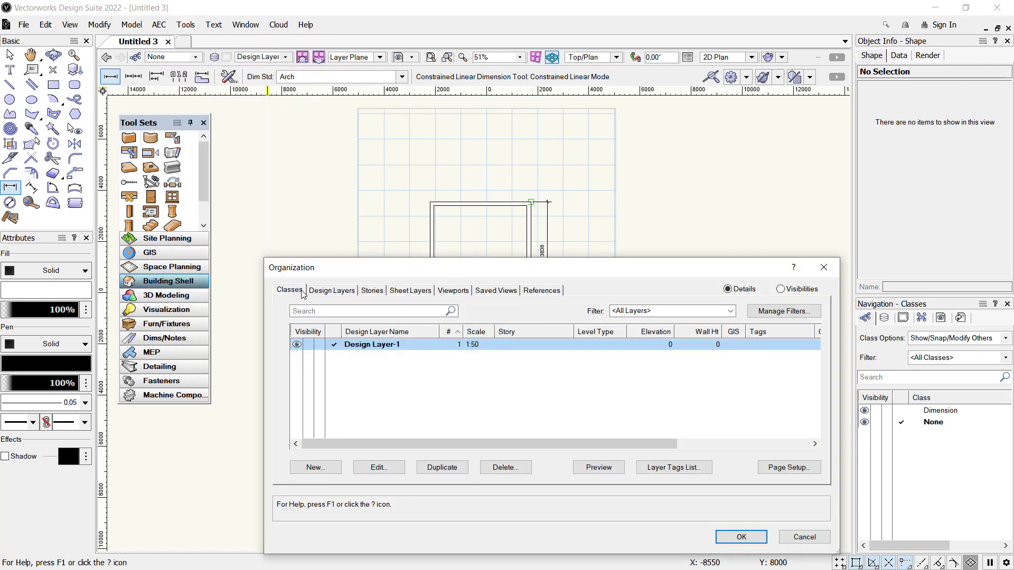
left_click(340, 292)
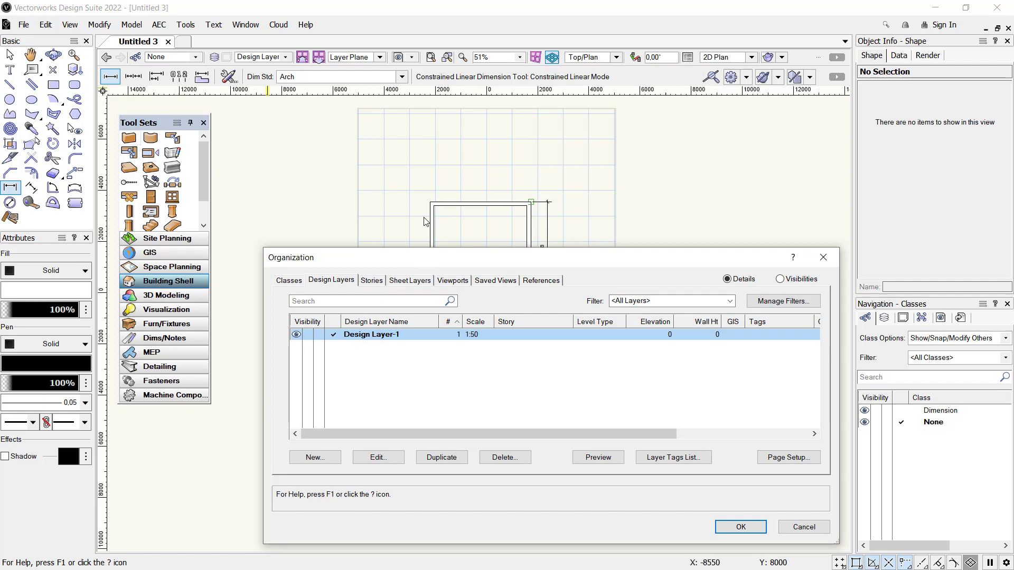
left_click_drag(432, 273, 379, 140)
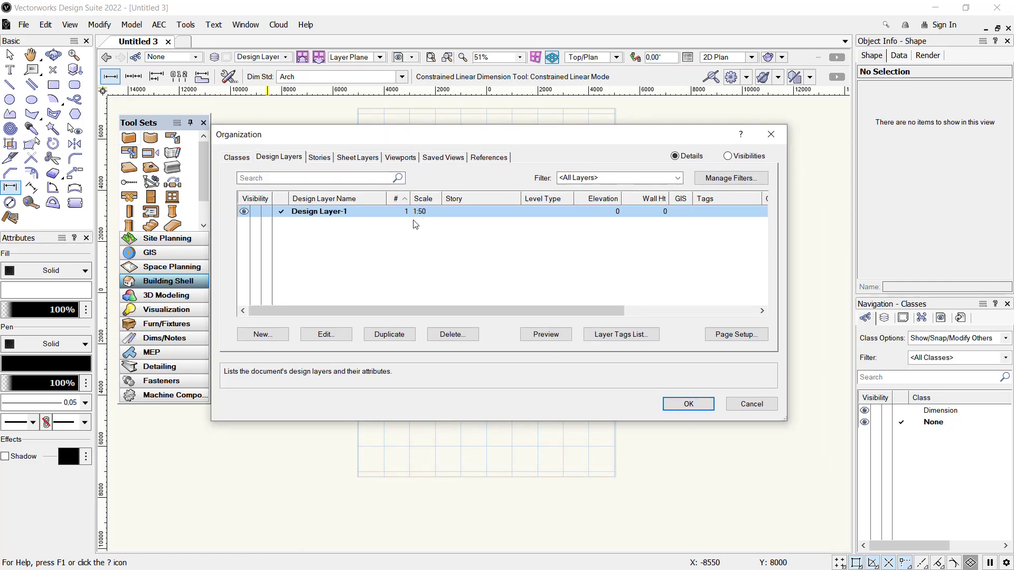
left_click_drag(510, 136, 699, 253)
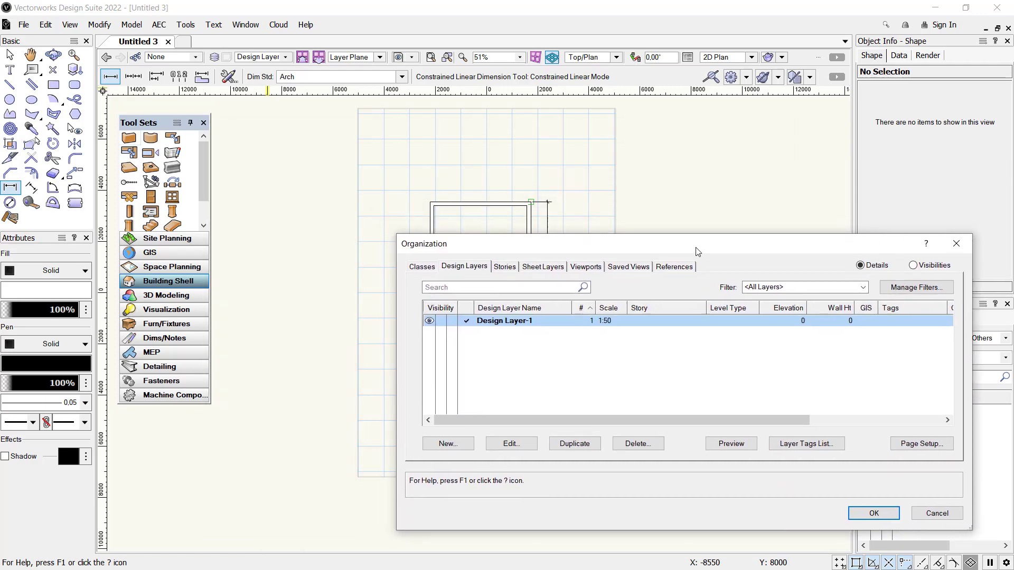
Step: Change Design Layer-1's scale from 1:50 to 1:25 and confirm all dialogs
left_click(516, 448)
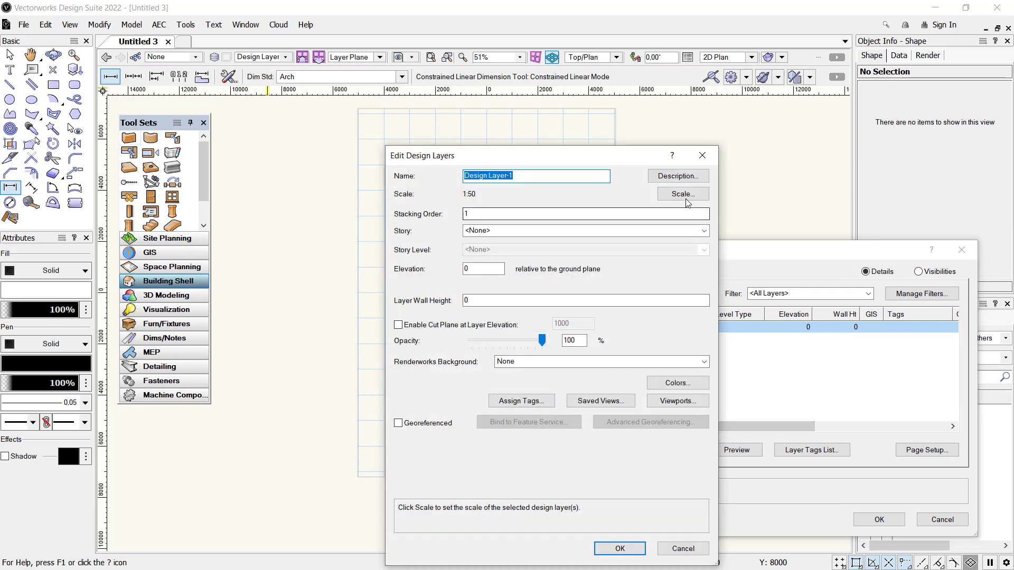
left_click(689, 195)
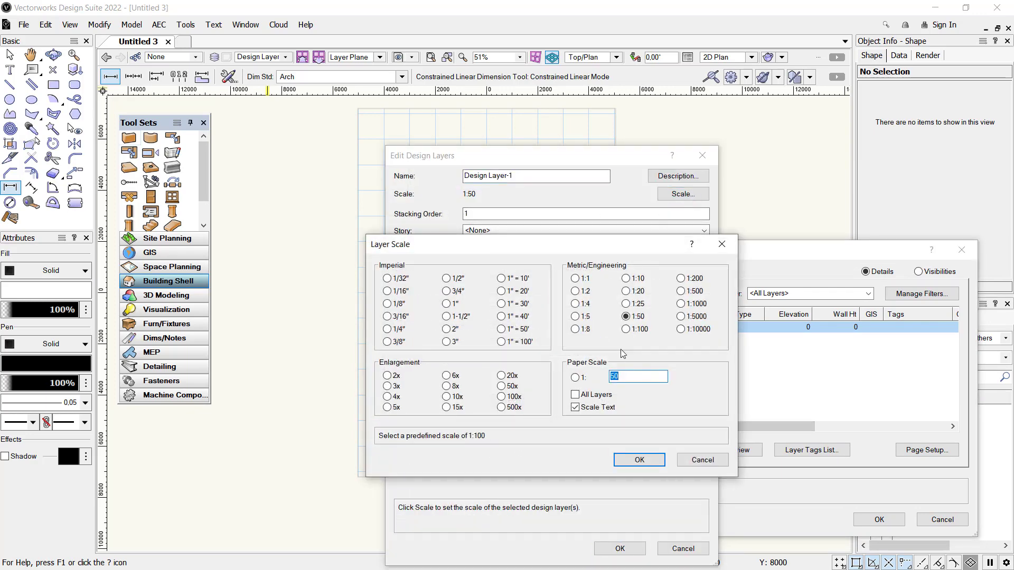
left_click(629, 306)
left_click(648, 461)
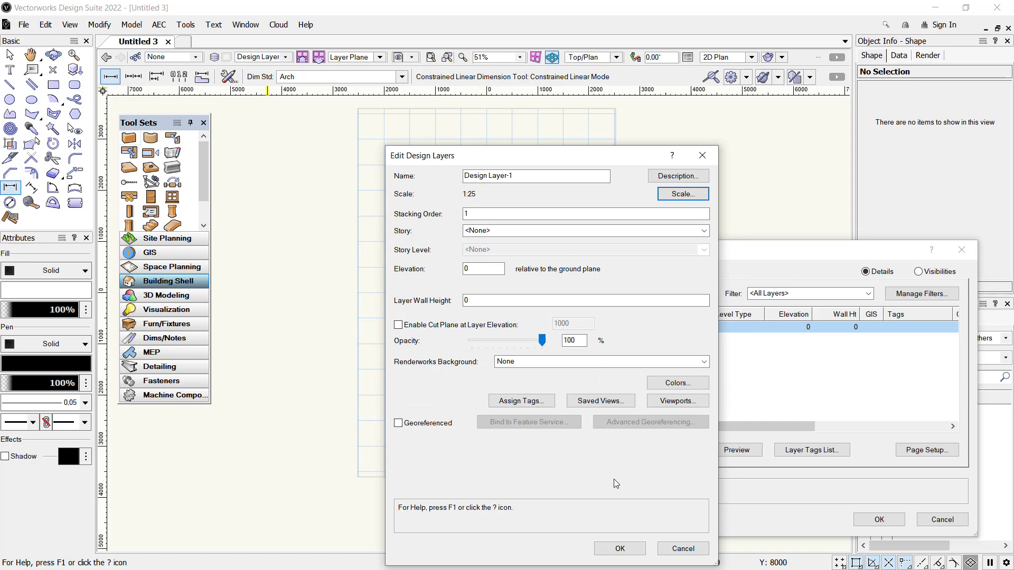
left_click(620, 549)
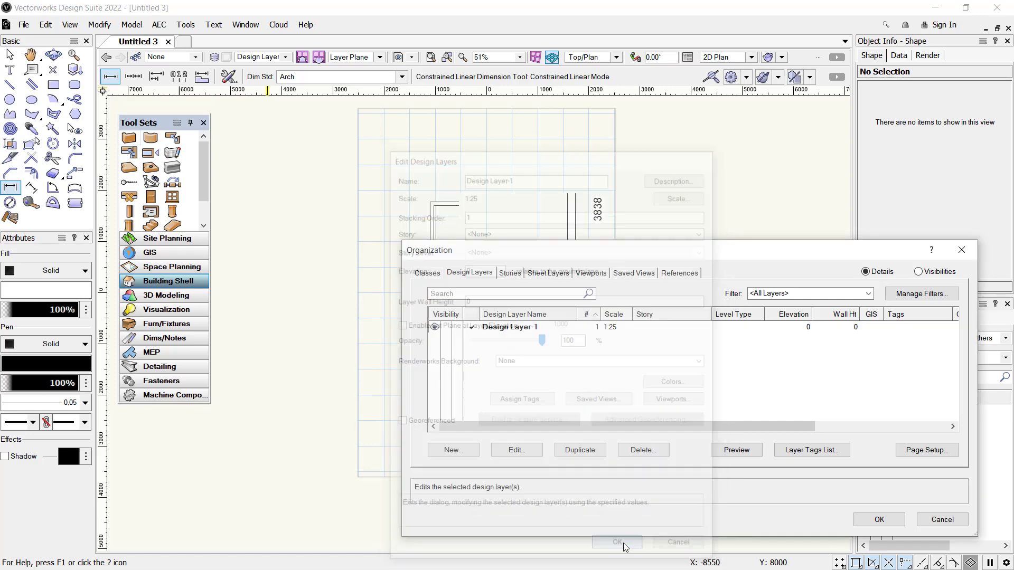
left_click(880, 520)
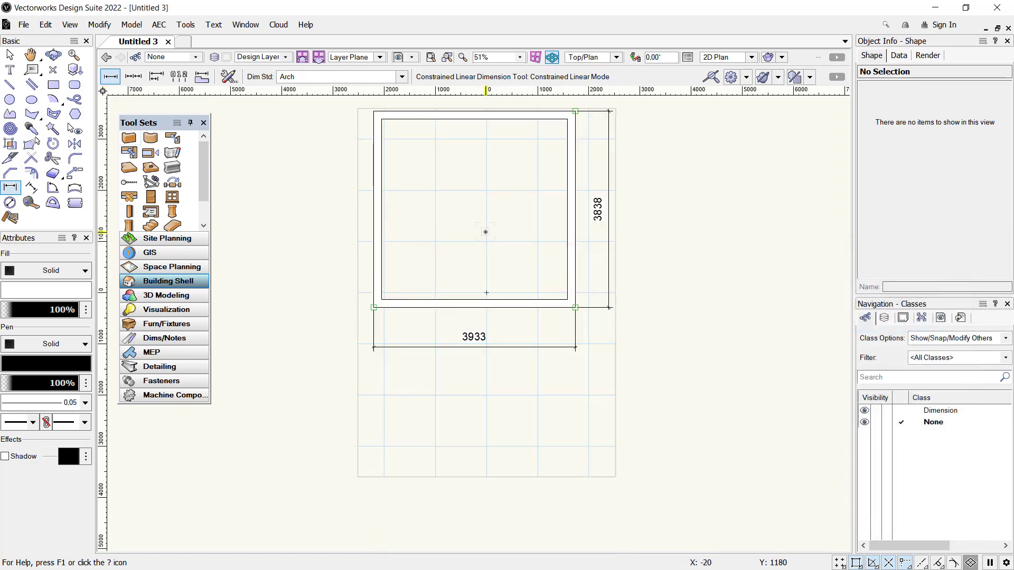
scroll(486, 292, "down", 2)
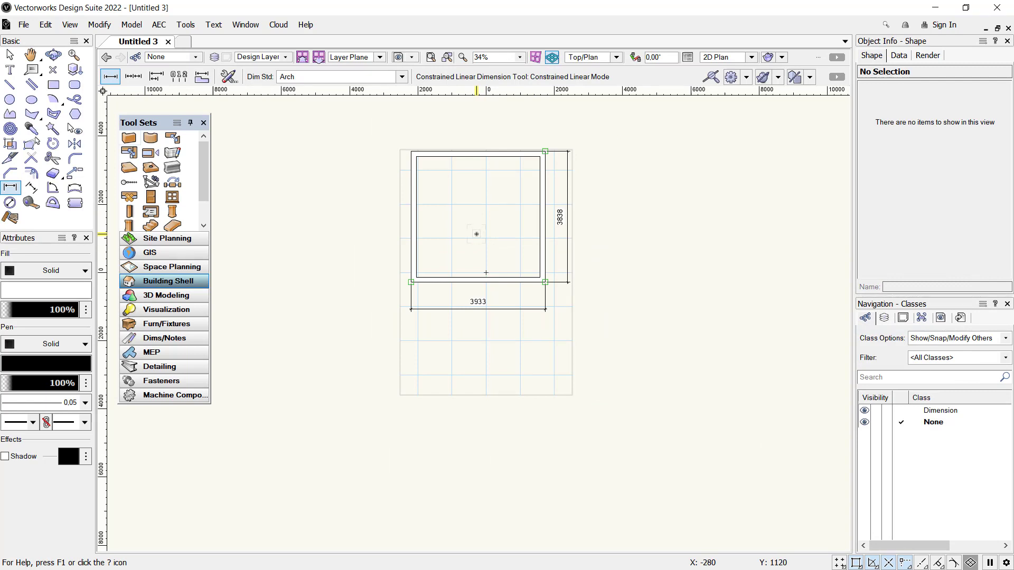
Step: Reopen the Organization dialog from the Tools menu
left_click(185, 24)
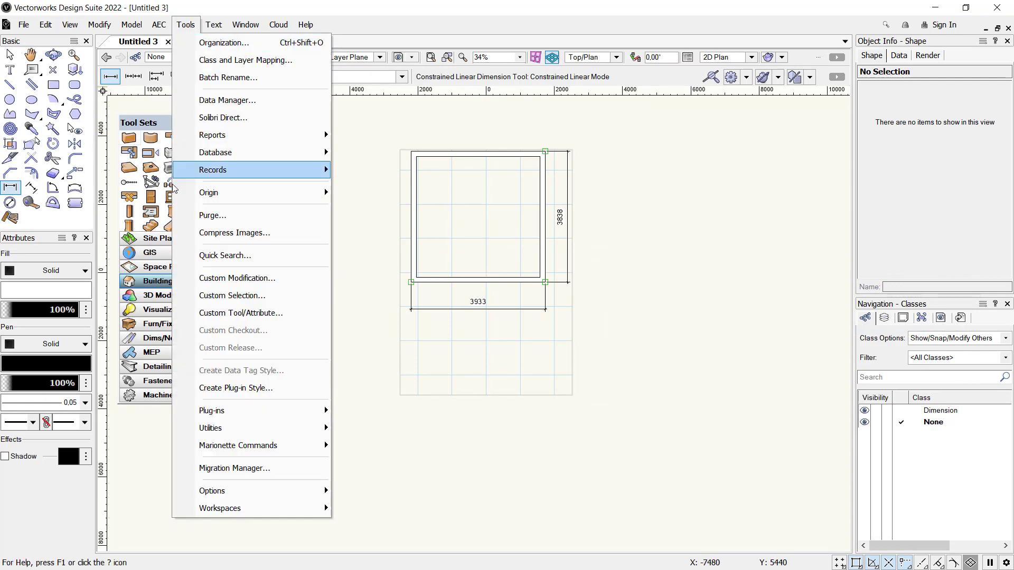
left_click(235, 46)
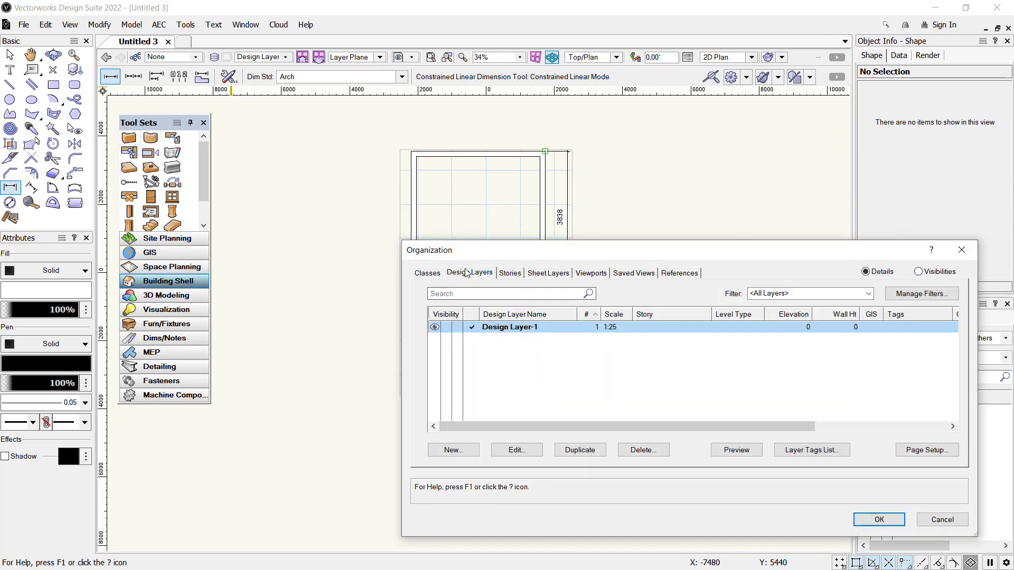
Step: Return Design Layer-1's scale from 1:25 to 1:50 and confirm all dialogs
left_click(529, 451)
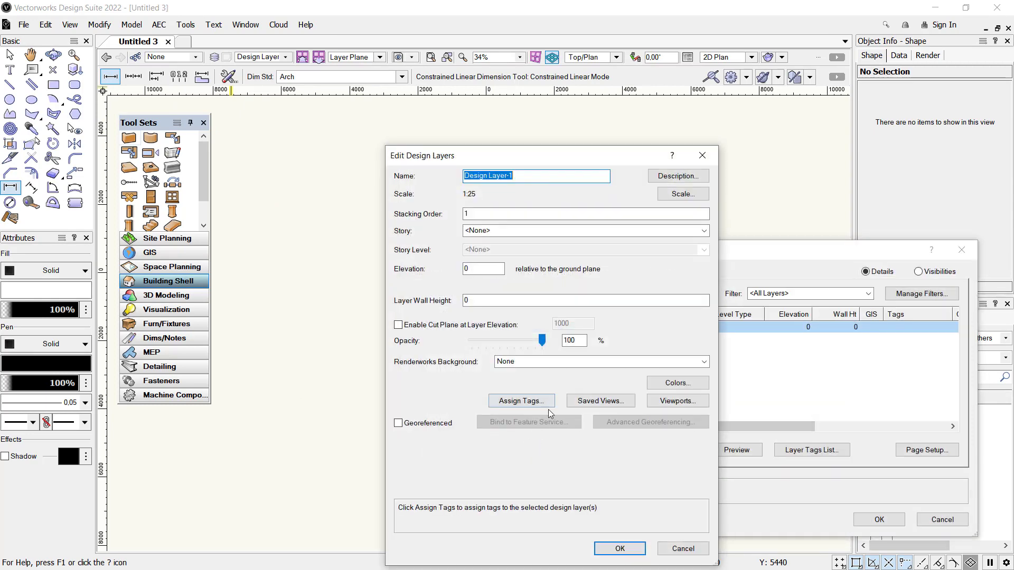
left_click(677, 195)
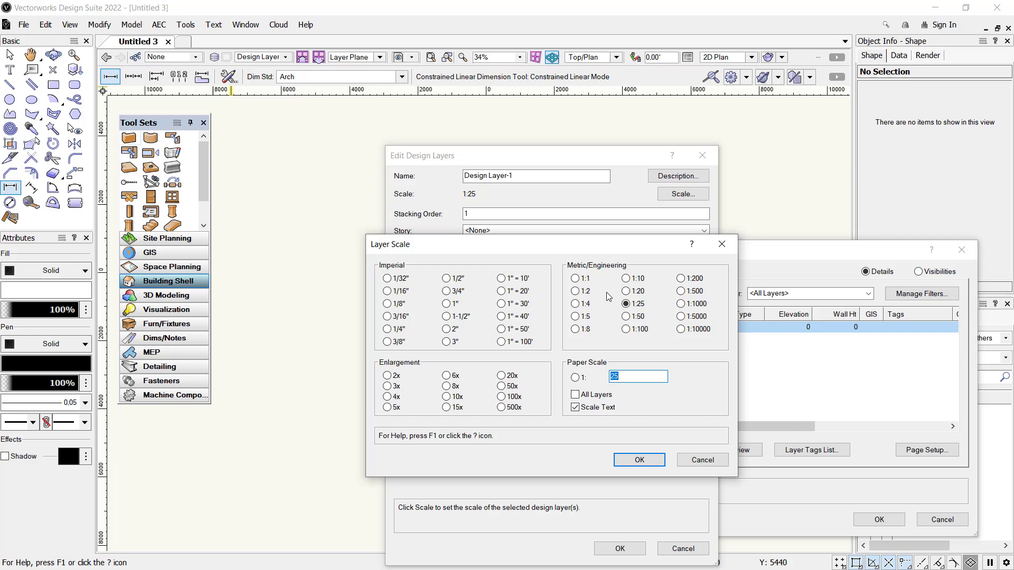
left_click(627, 317)
left_click(639, 459)
left_click(619, 545)
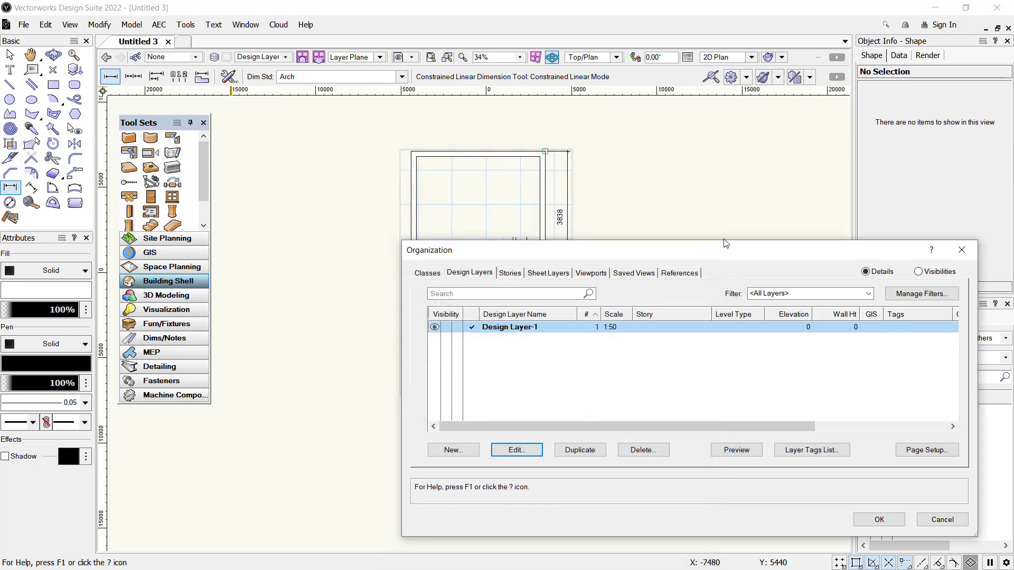
left_click(873, 521)
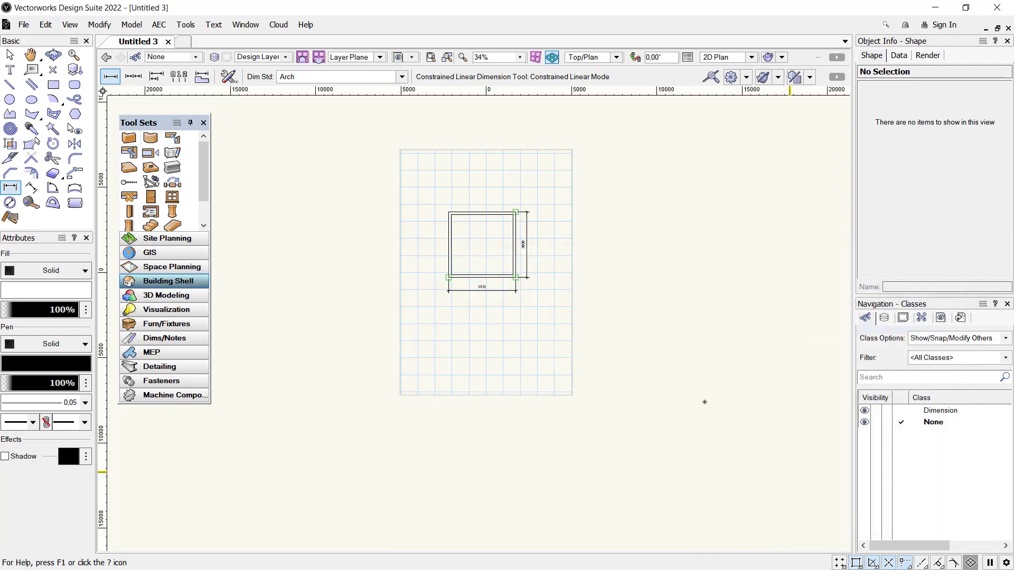
scroll(468, 240, "up", 1)
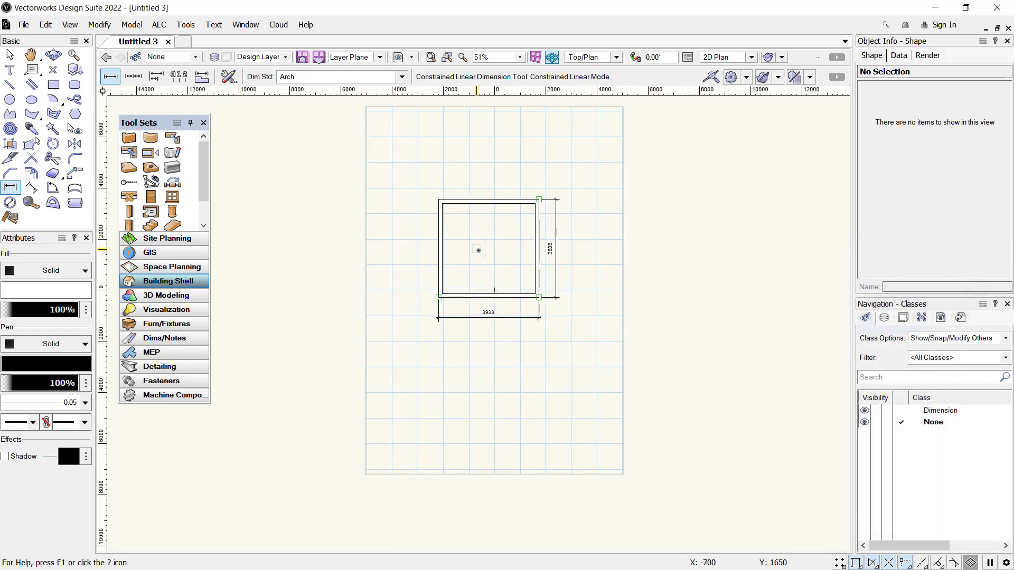